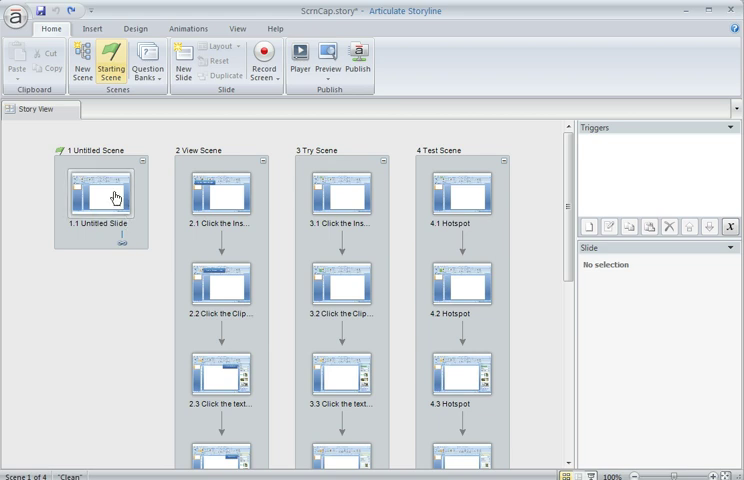
# Step: Select slide 1.1 Untitled Slide in Story View
pyautogui.click(115, 197)
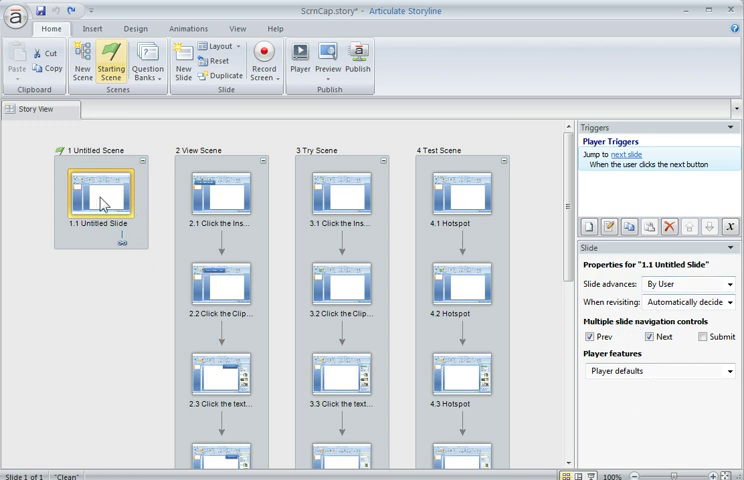
# Step: Select all slides and set Slide advances to Automatically
pyautogui.hotkey('ctrl', 'a')
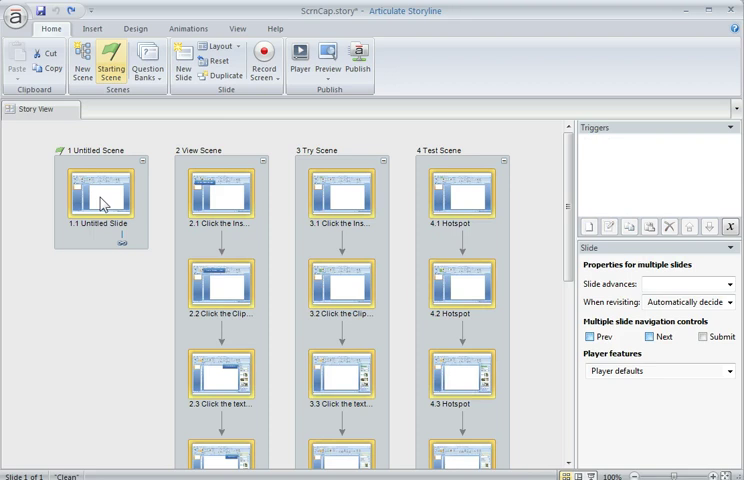
pyautogui.click(730, 285)
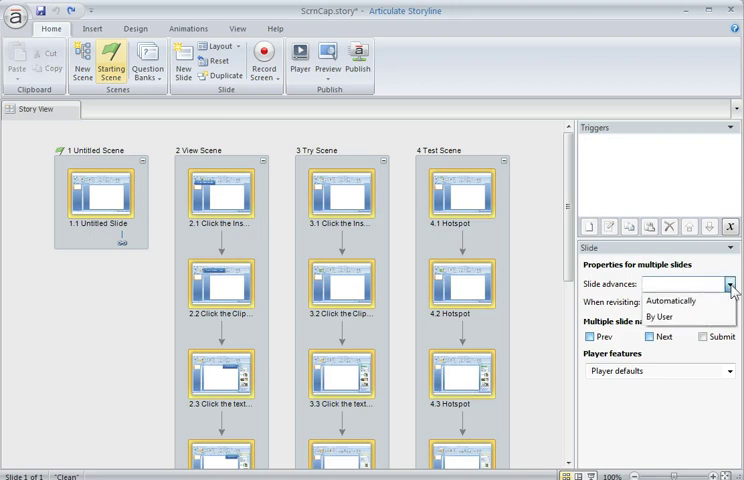
pyautogui.click(672, 301)
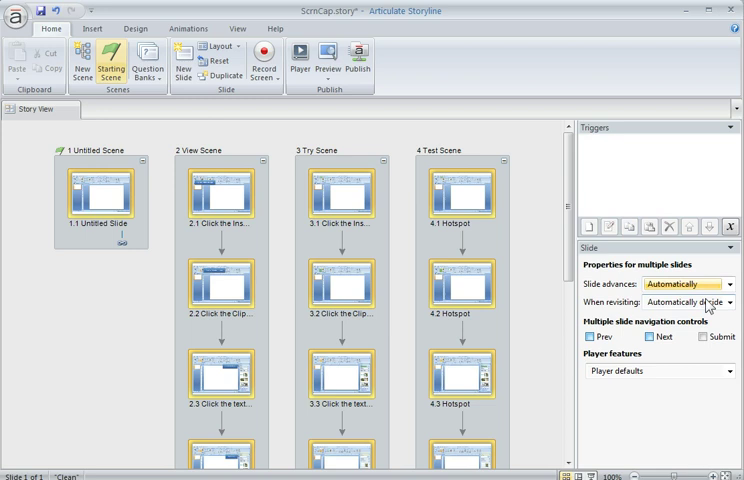
# Step: Check slides 4.2, 3.2, 2.2 and 1.1 for the new timeline-end triggers
pyautogui.click(536, 257)
pyautogui.click(462, 285)
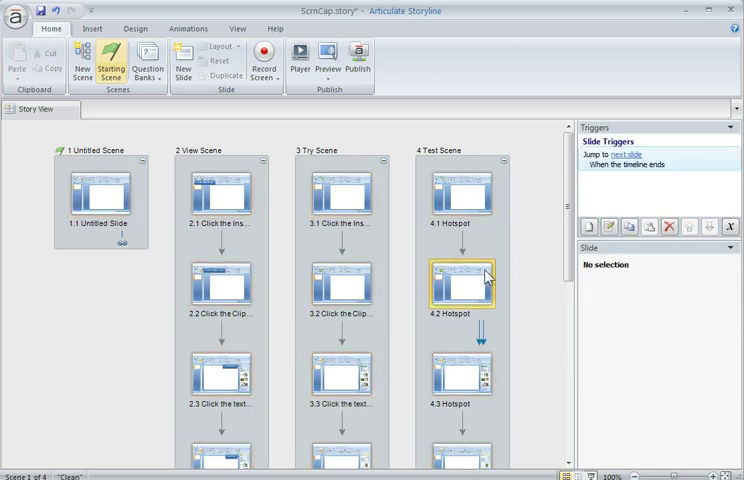
pyautogui.click(341, 285)
pyautogui.click(221, 285)
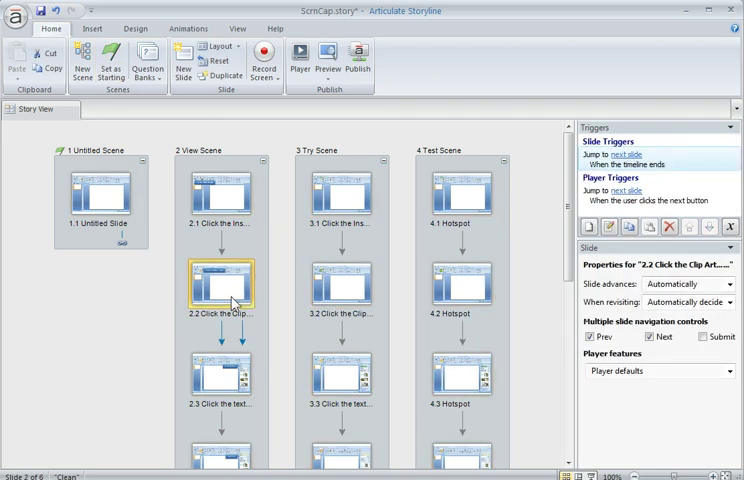
pyautogui.click(100, 193)
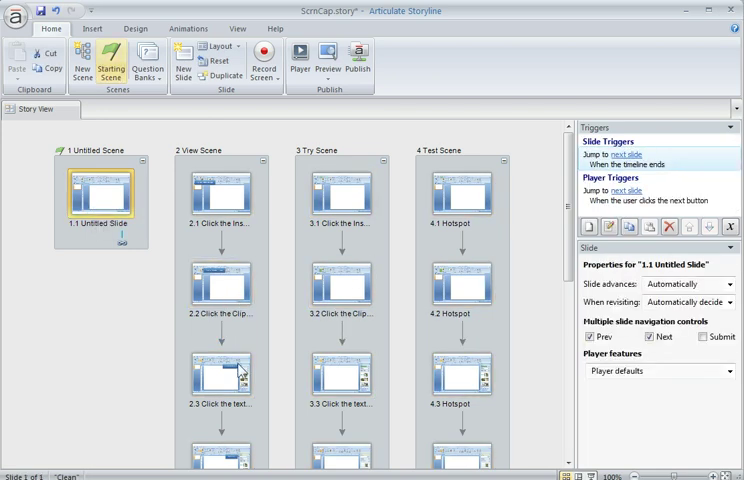